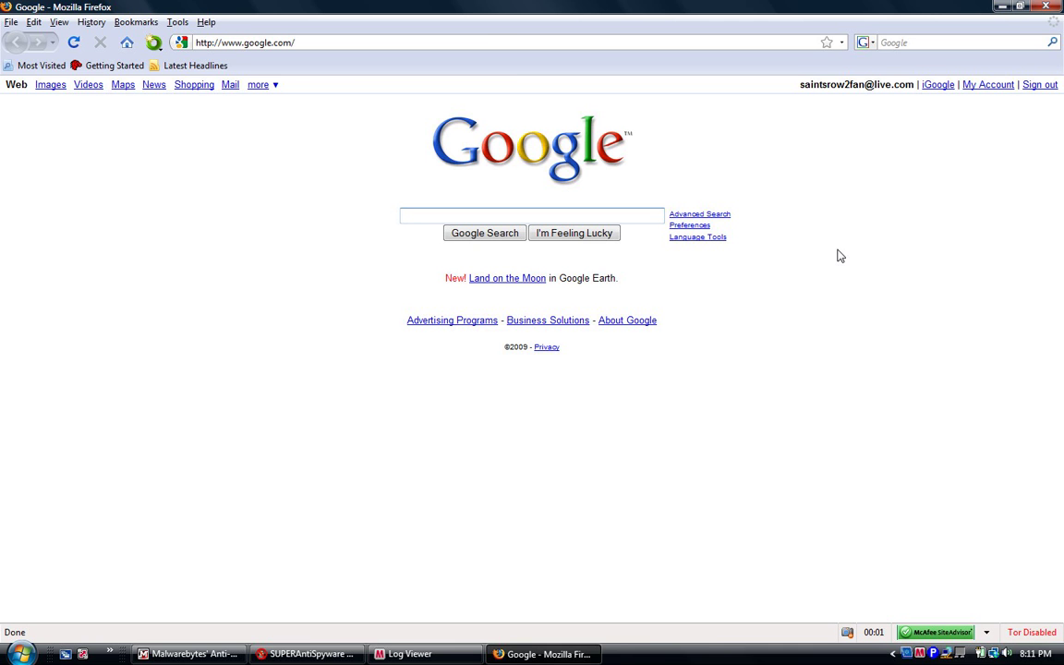
Minimize the Firefox Google window to reveal the desktop and Malwarebytes prompt.
click(1003, 8)
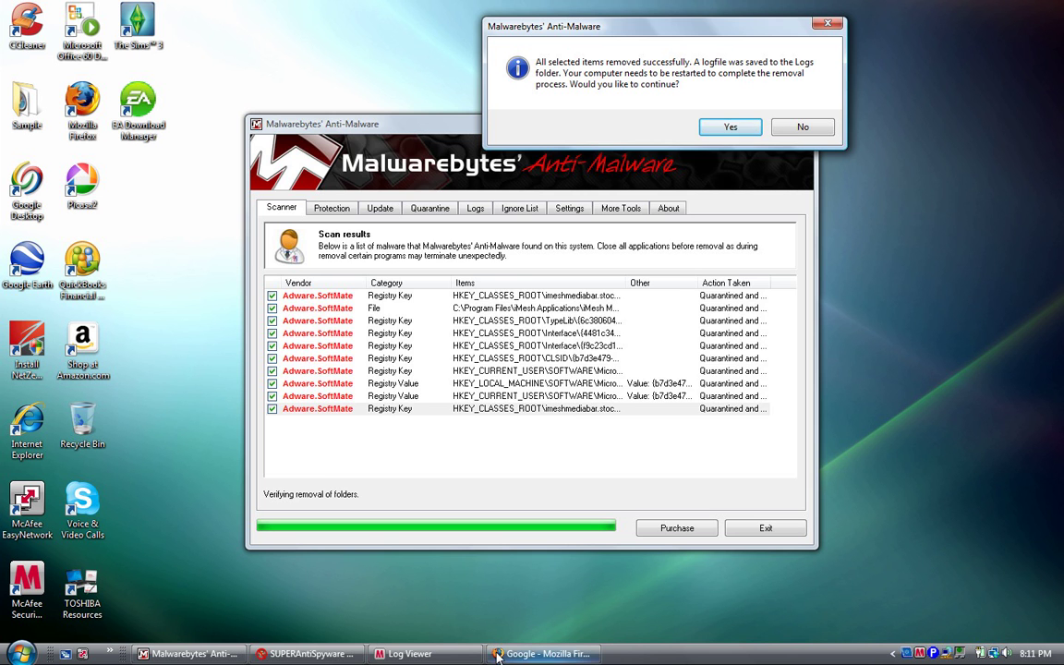
Review the 07-22-2009 entry in SUPERAntiSpyware's quarantine list, then bring McAfee's Log Viewer forward.
click(308, 655)
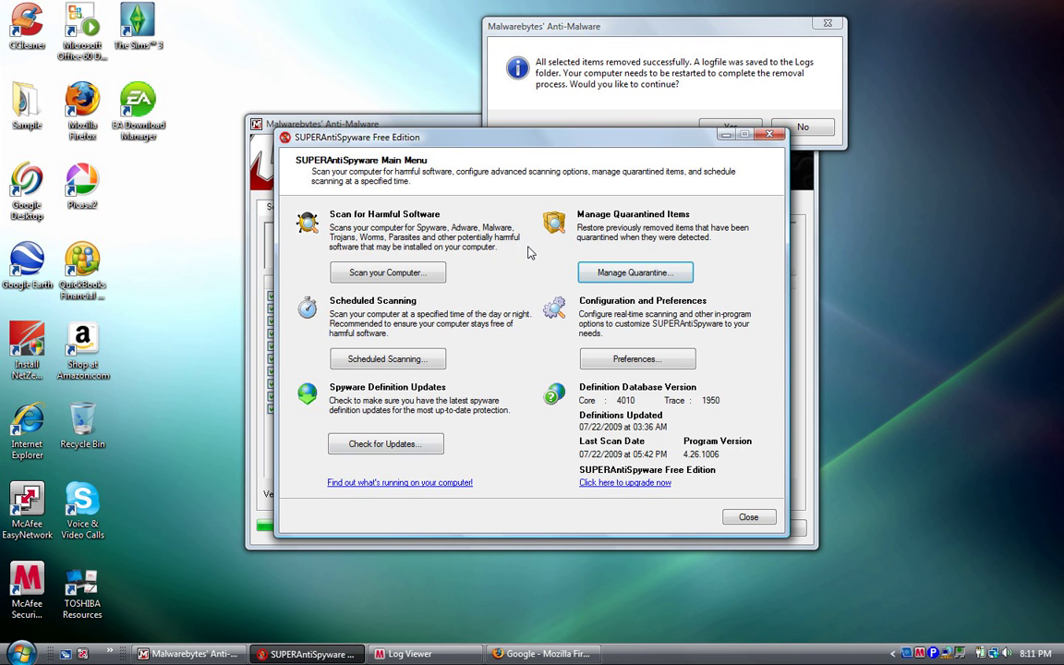
click(635, 272)
click(437, 254)
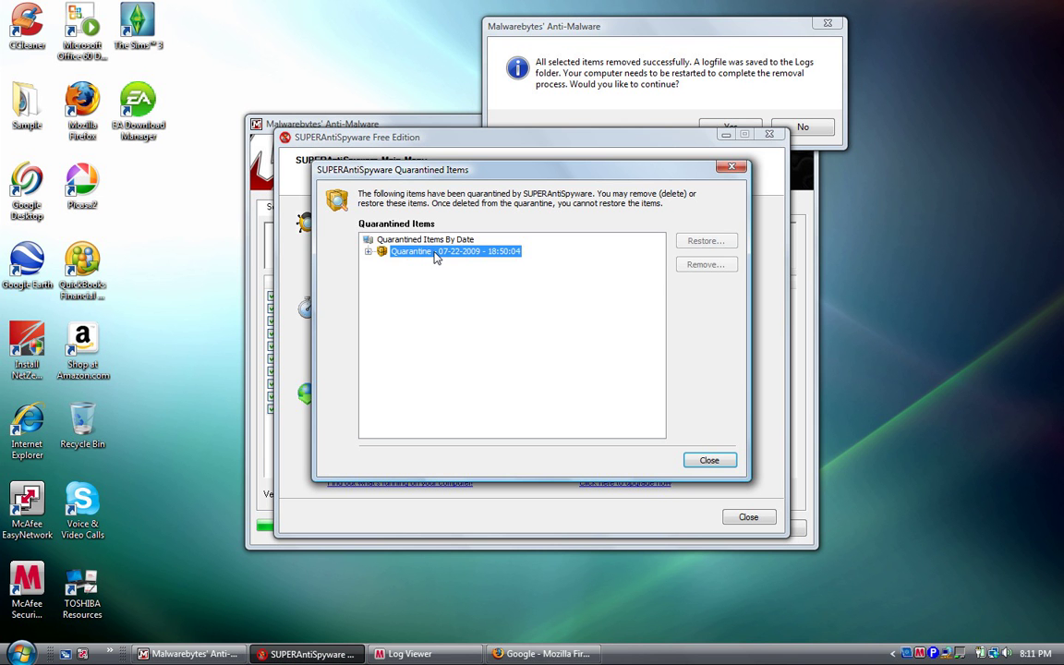
click(738, 169)
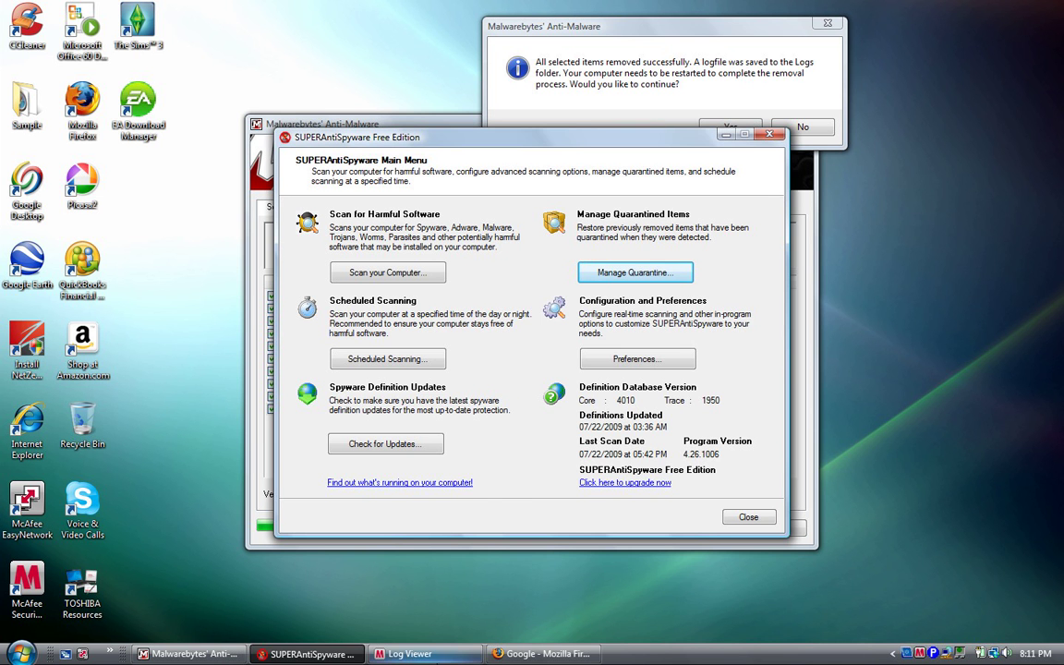
click(409, 654)
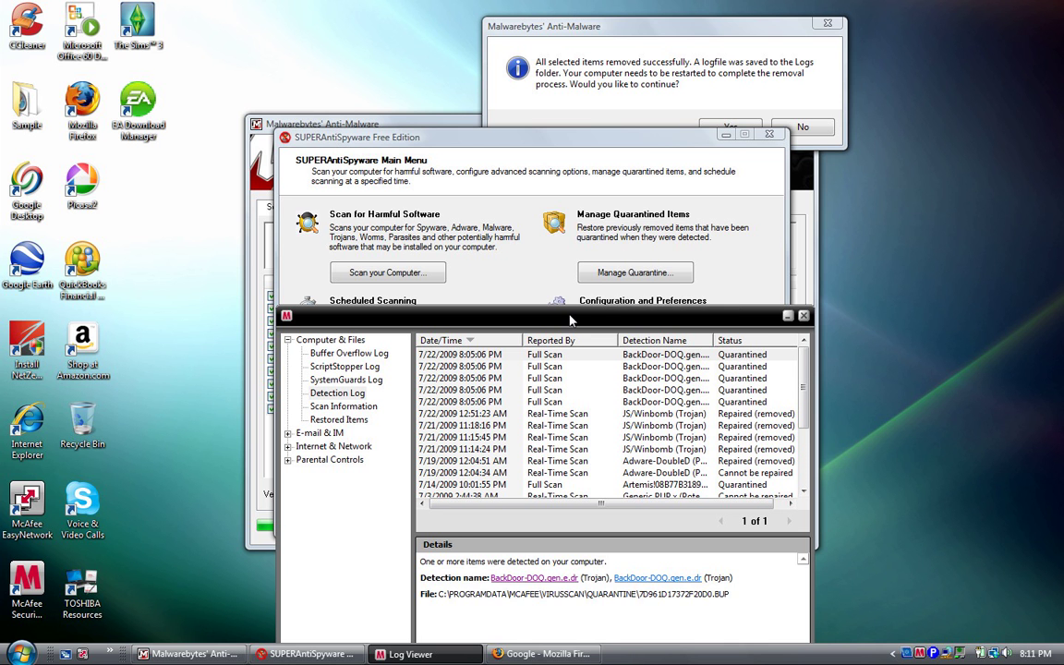
Move the Log Viewer higher, show the 7/22/2009 BackDoor-DOQ.gen.e.dr detection details and look it up online.
drag(571, 319, 591, 211)
click(578, 248)
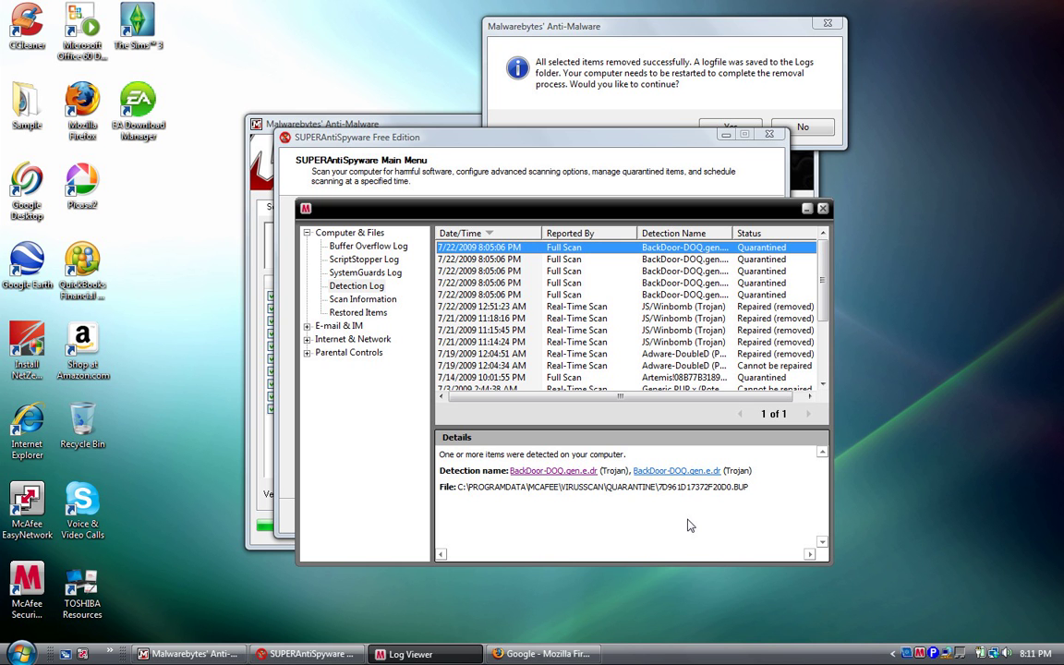
click(710, 472)
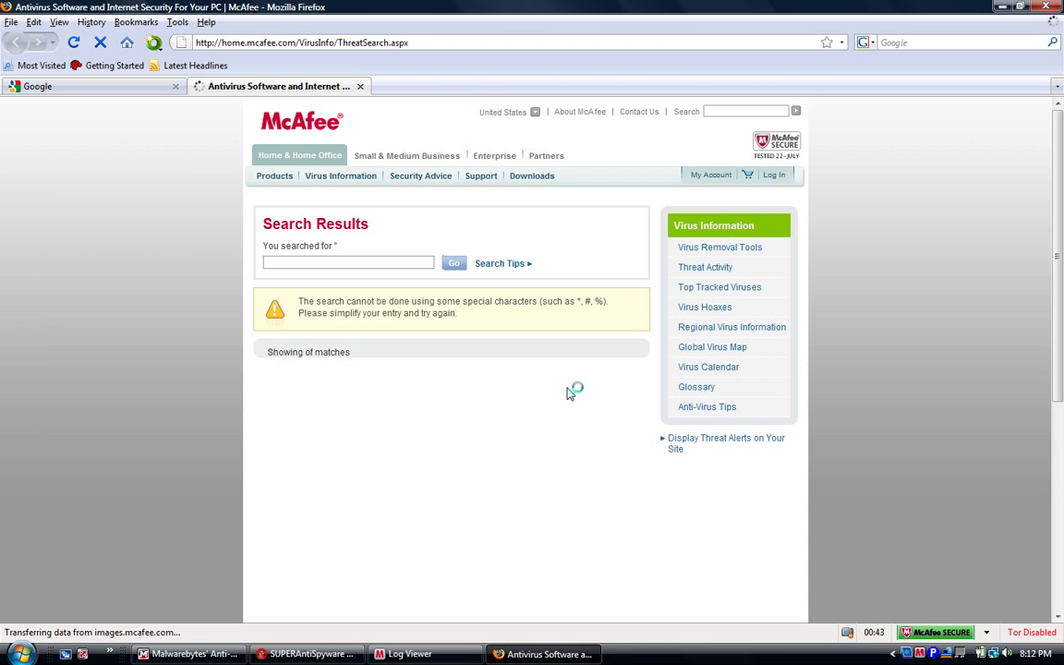
Close the McAfee threat search tab, leaving only the Google page.
click(360, 86)
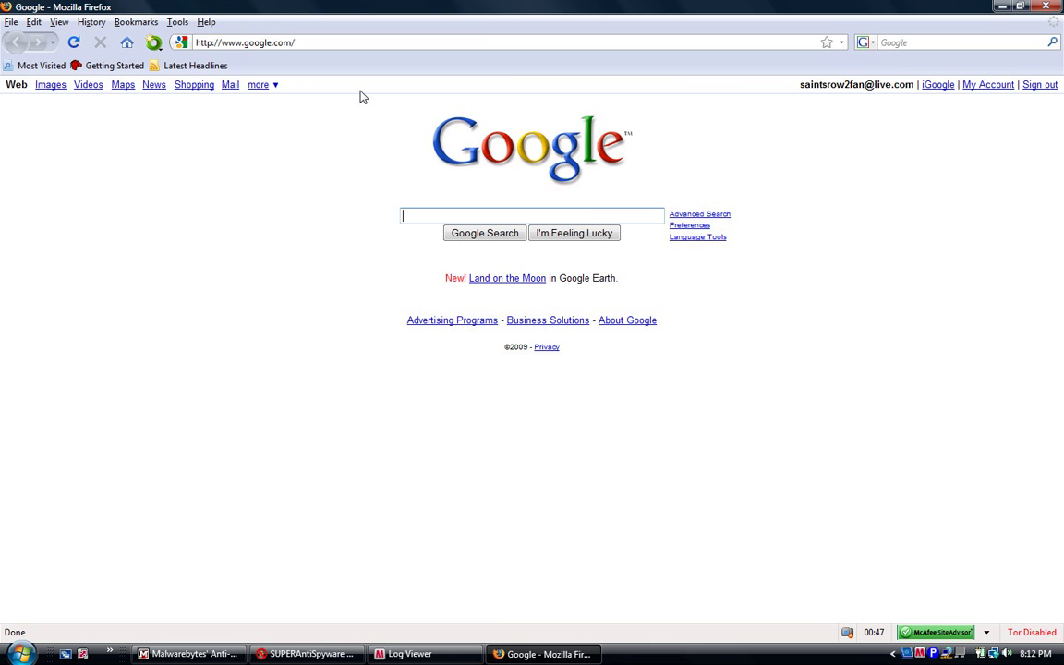
Close the McAfee log and minimize SUPERAntiSpyware, leaving Malwarebytes' Adware.SoftMate results and restart prompt in view.
click(1006, 8)
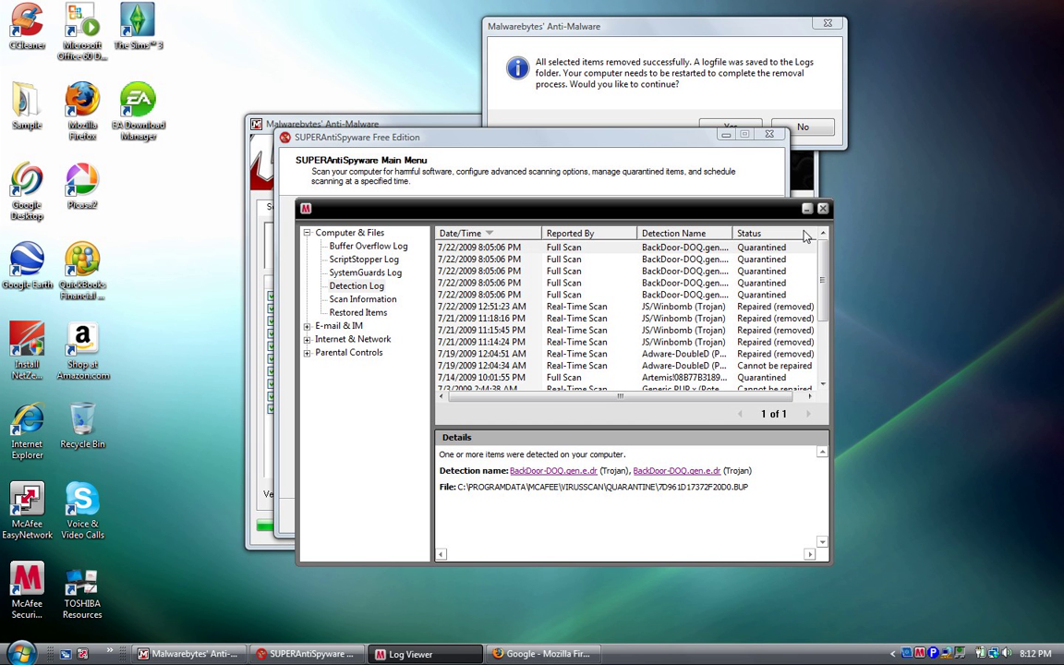
key(Escape)
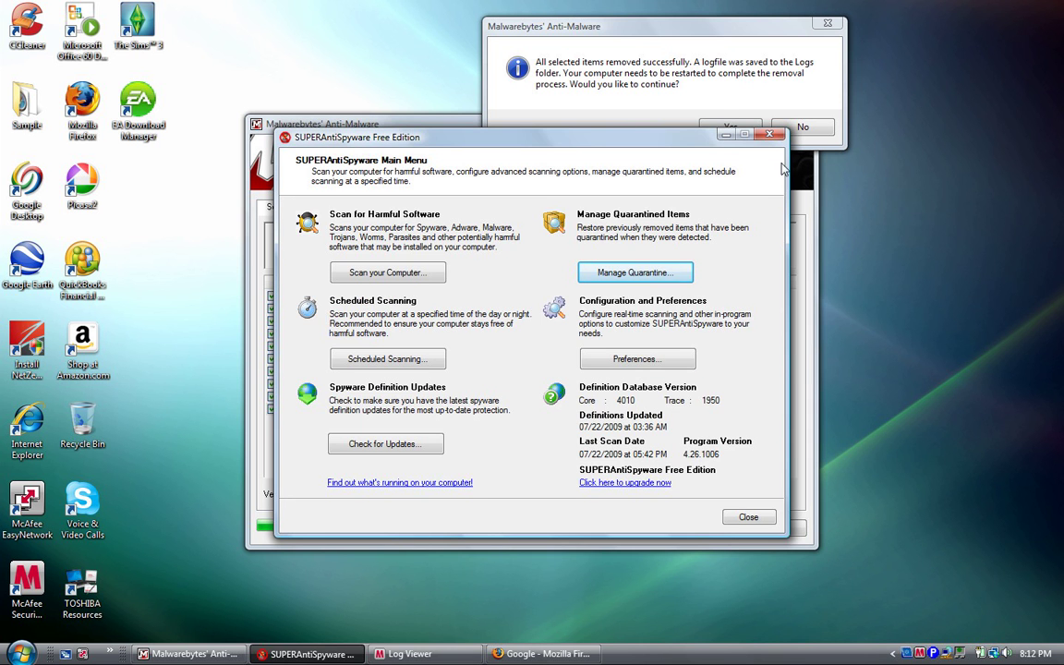
click(726, 135)
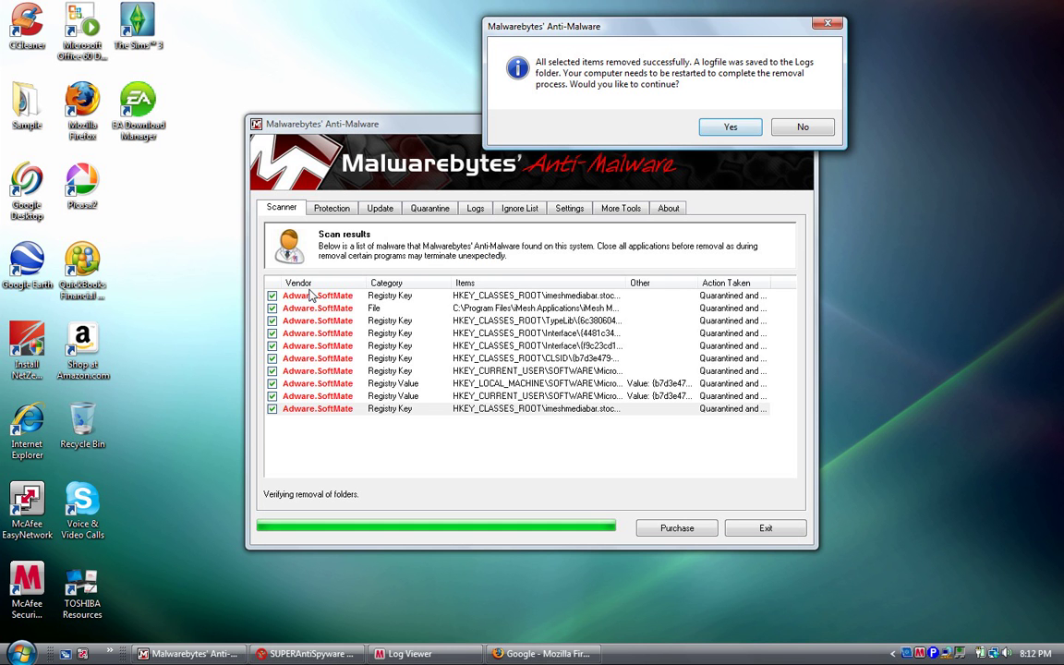
click(388, 314)
mouse_move(614, 28)
mouse_down()
mouse_move(626, 288)
mouse_move(683, 157)
mouse_up()
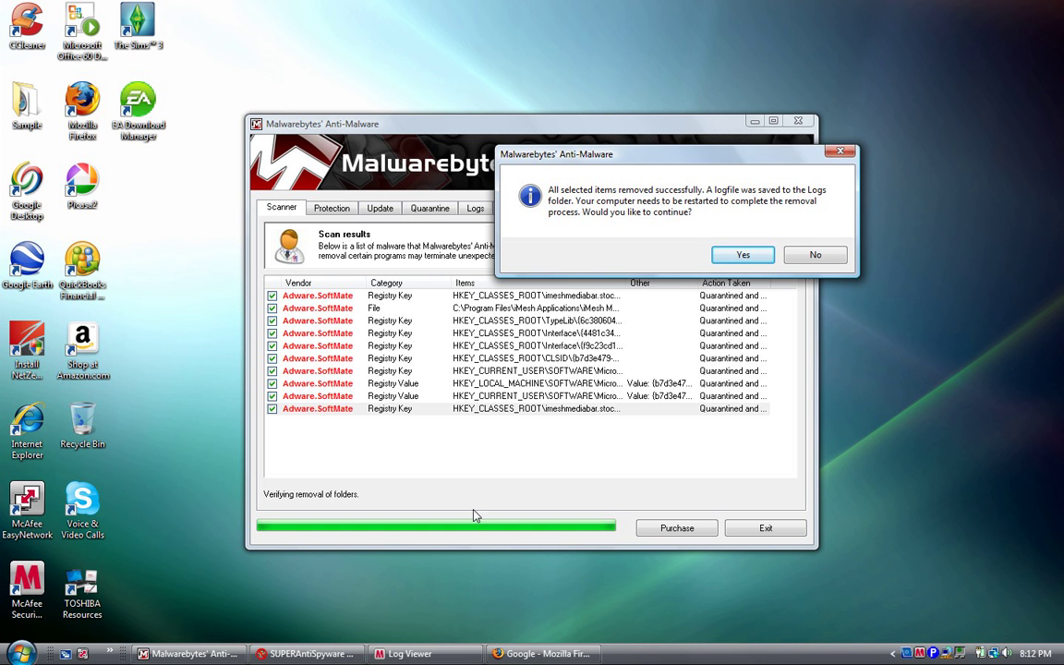
drag(601, 154, 631, 23)
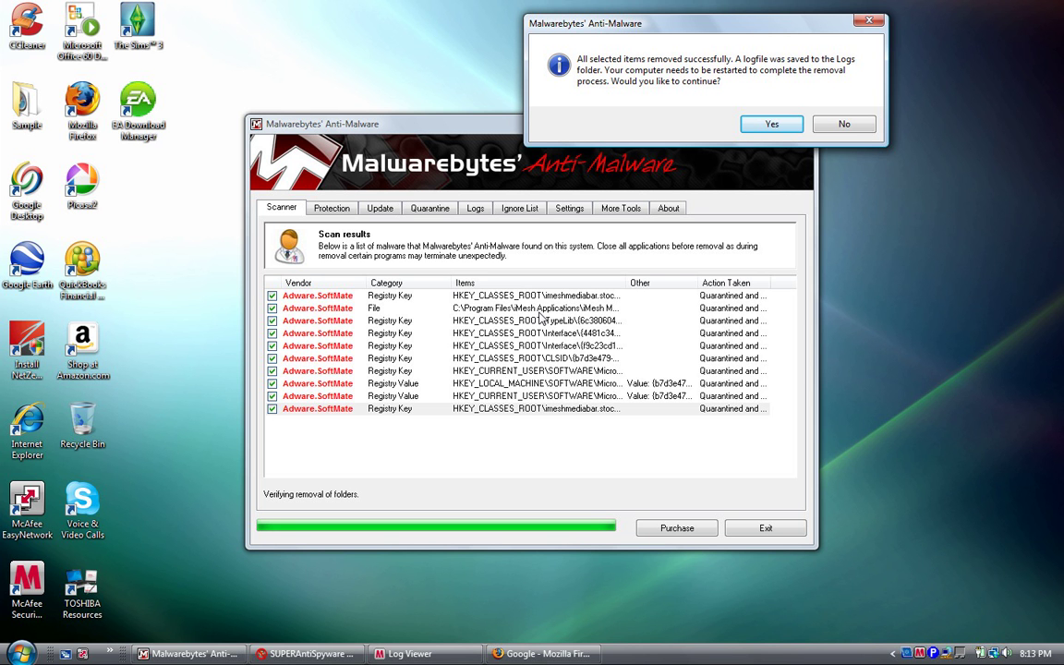
Show the Malwarebytes restart prompt once more, then bring the Firefox Google page back to front.
click(545, 654)
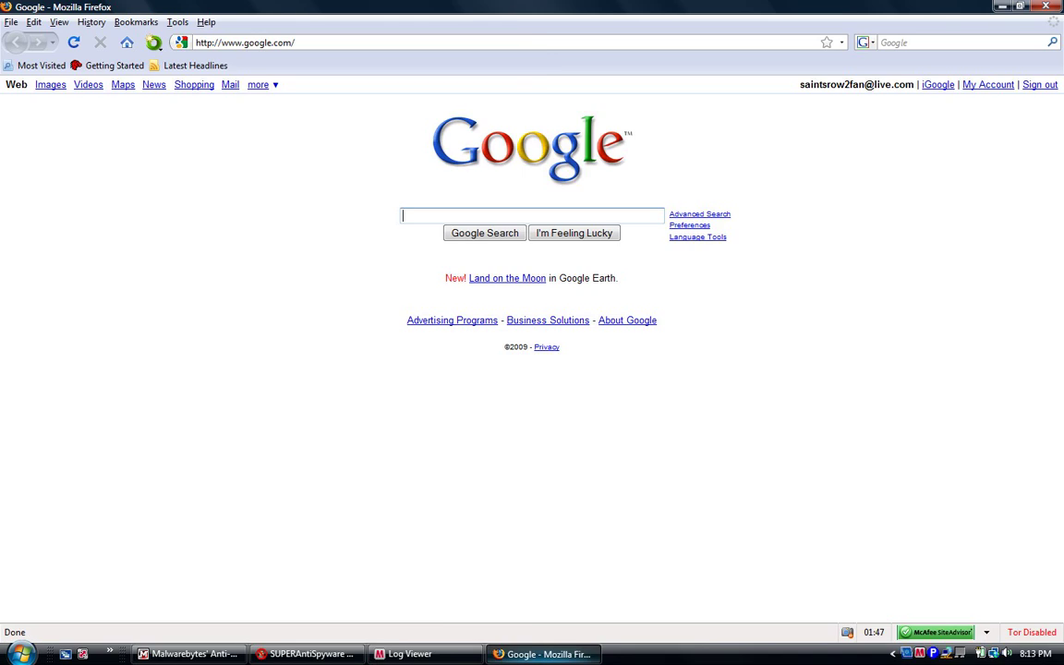
click(546, 654)
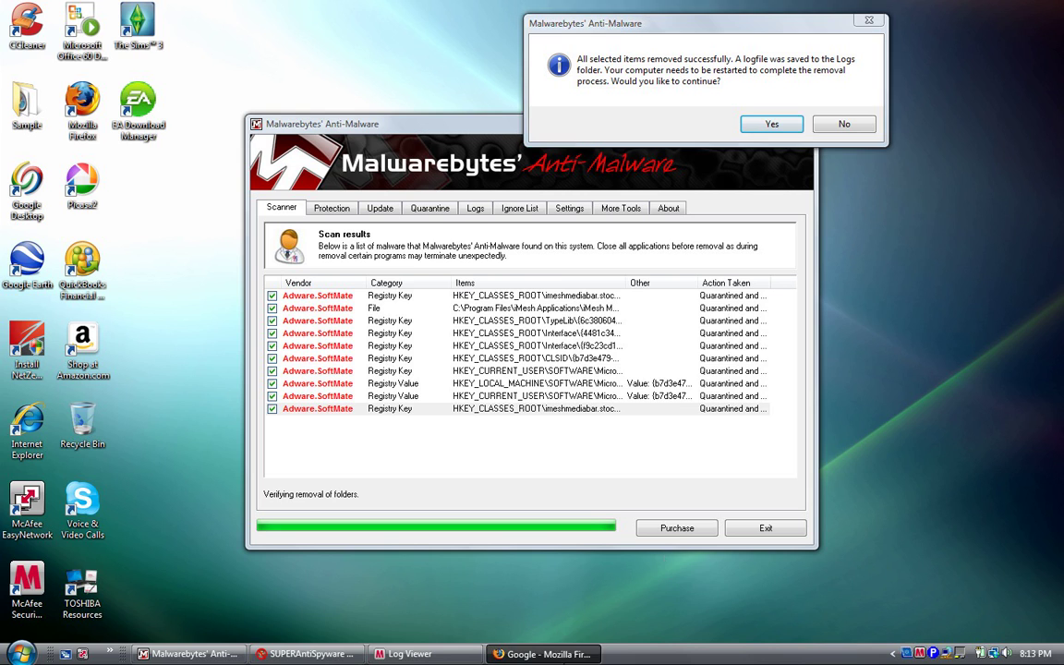
click(545, 654)
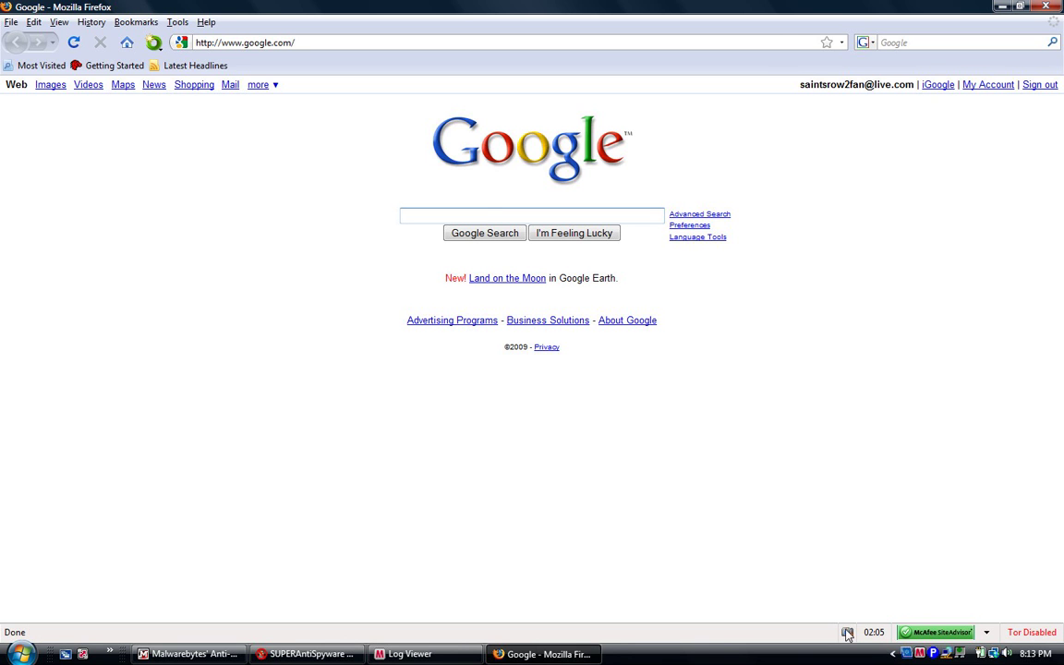